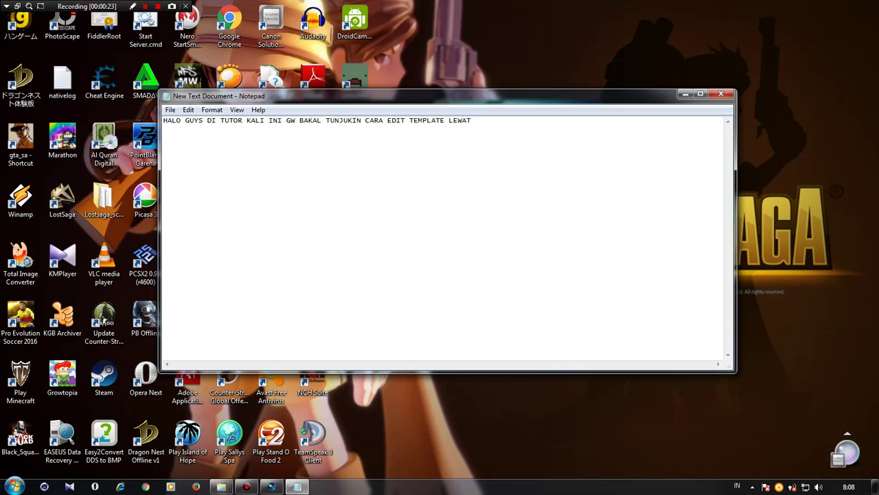
- Finish the Notepad introduction with "SONY VEGAS PRO 11" and clear the whole note
type("SONY VEGAS PRO 11")
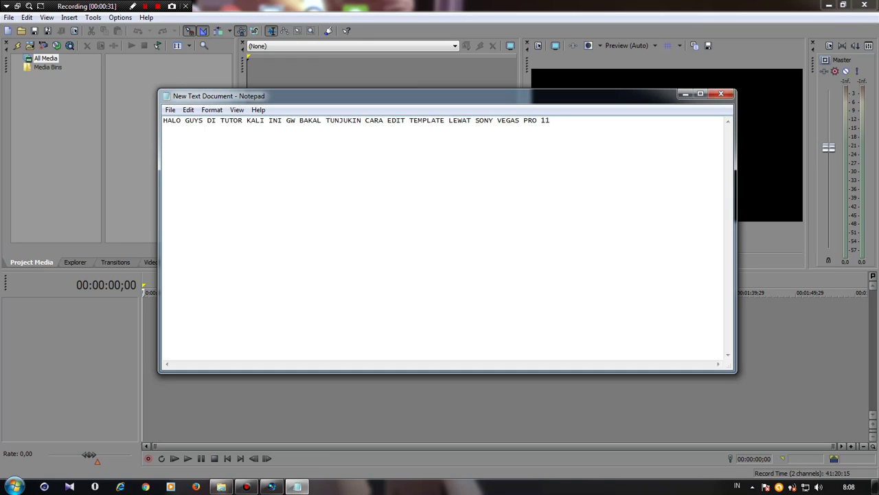
key("ctrl+a")
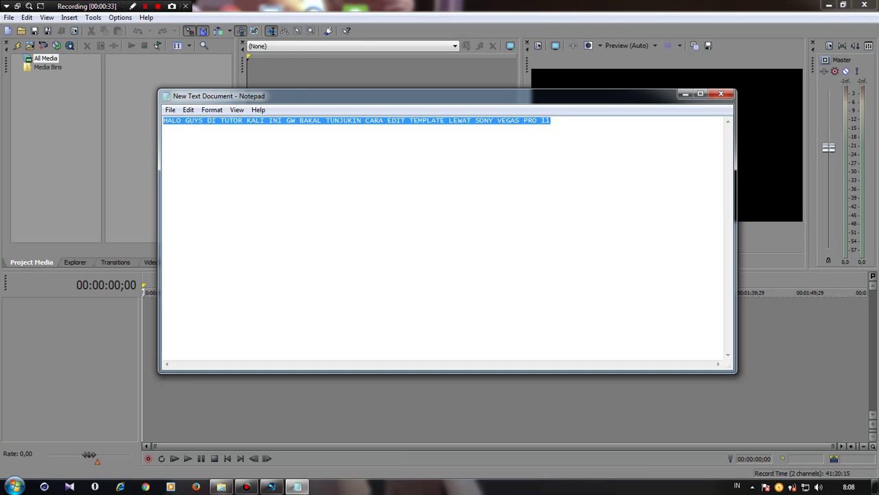
key("ctrl+x")
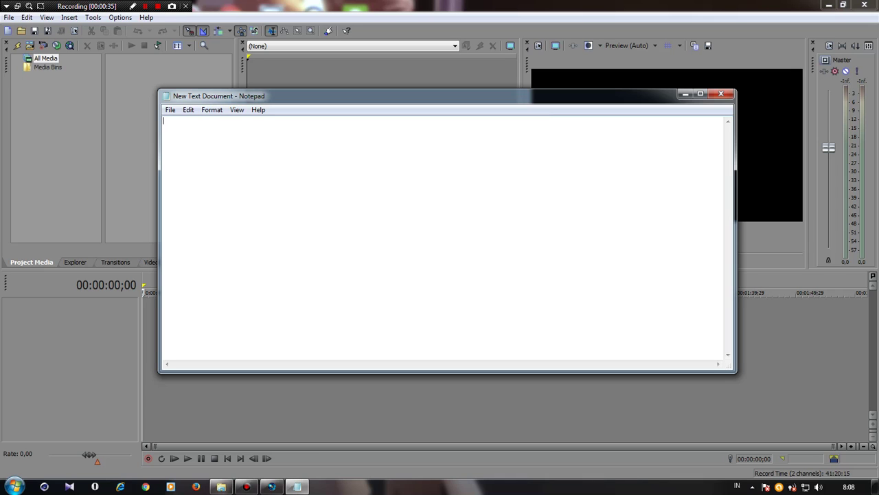
- Write the note "PERTAMA TAMA KALIAN DONLOD DULU BAHANNYA CAR DI GUGLE ' SONY VEGAS TEMPLATE 3D/2D TERSERAH"
type("PERTAMA TAM")
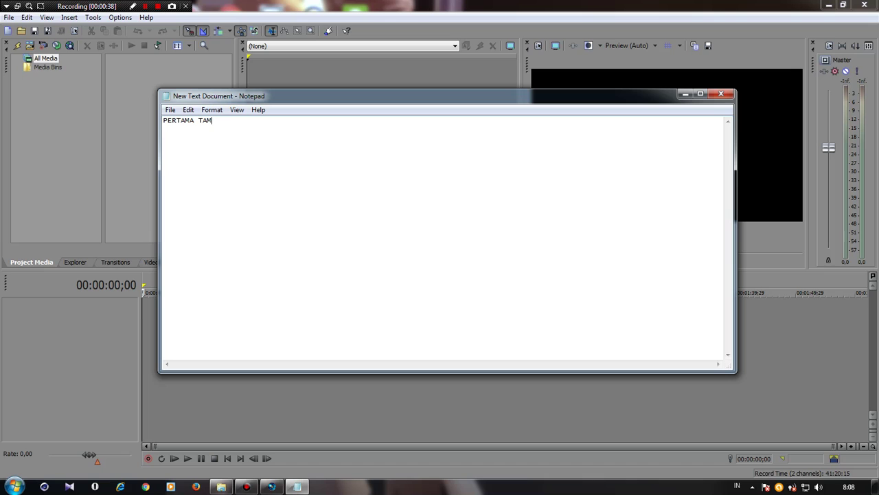
type("A KALIAN DONLOD DULU BAHAN")
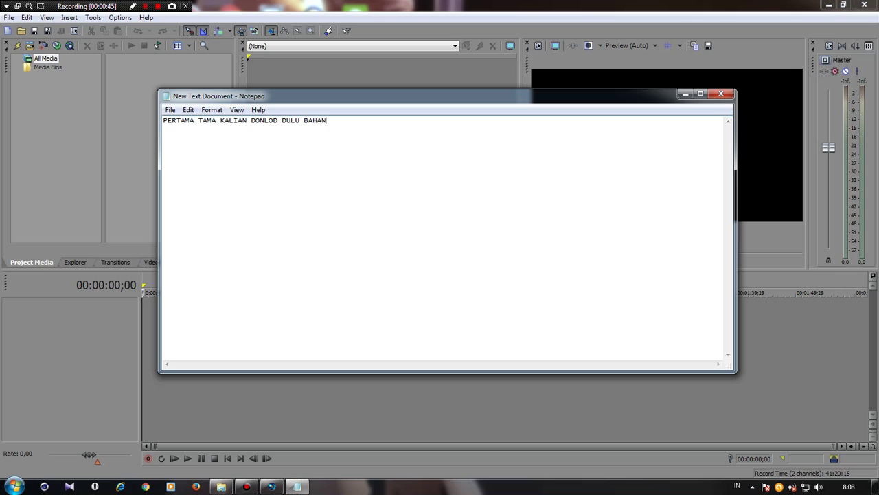
type("NYA CAR DI GUGLE ' ")
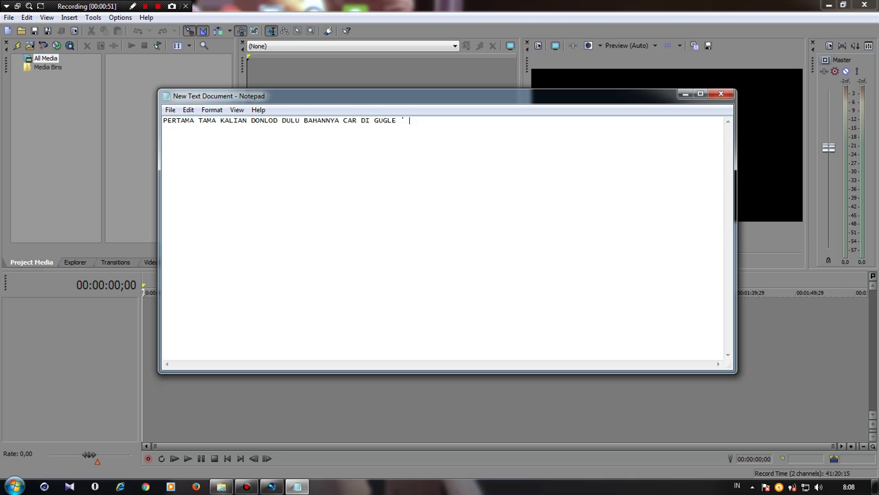
type("SON")
type("Y VEGAS")
type(" P")
type("TEMPLA")
type("TE ")
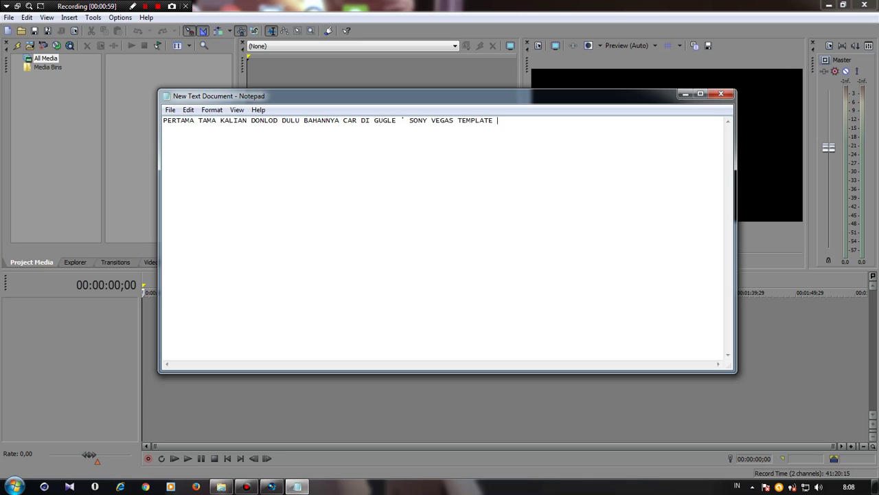
type("3D/2D TERSERAH")
- Erase the download instructions so the Notepad document is empty
key("BackSpace")
key("BackSpace")
key("BackSpace")
key("BackSpace")
key("BackSpace")
key("BackSpace")
key("BackSpace")
key("BackSpace")
key("BackSpace")
key("BackSpace")
key("BackSpace")
key("BackSpace")
key("BackSpace")
key("BackSpace")
key("BackSpace")
key("BackSpace")
key("BackSpace")
key("BackSpace")
key("ctrl+a")
key("BackSpace")
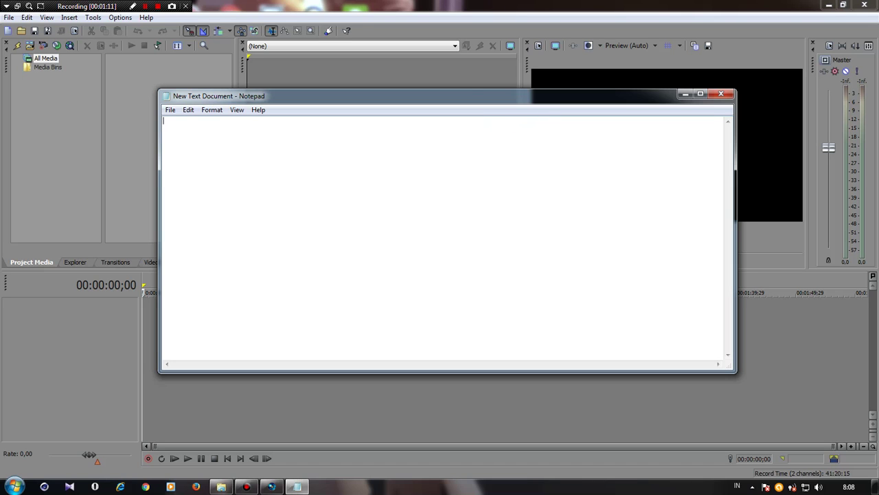
- Write the note "SESUDAH ITU KALIAN IKUTI TUTOR DARI SAYA" and erase it
type("SESUDAH ITU KAL")
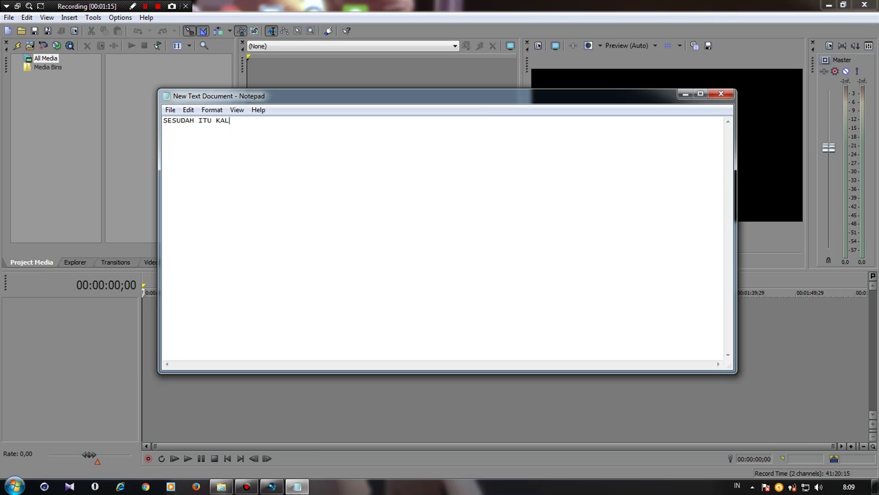
type("IAN IKUTI TUTOR DARI SAYA")
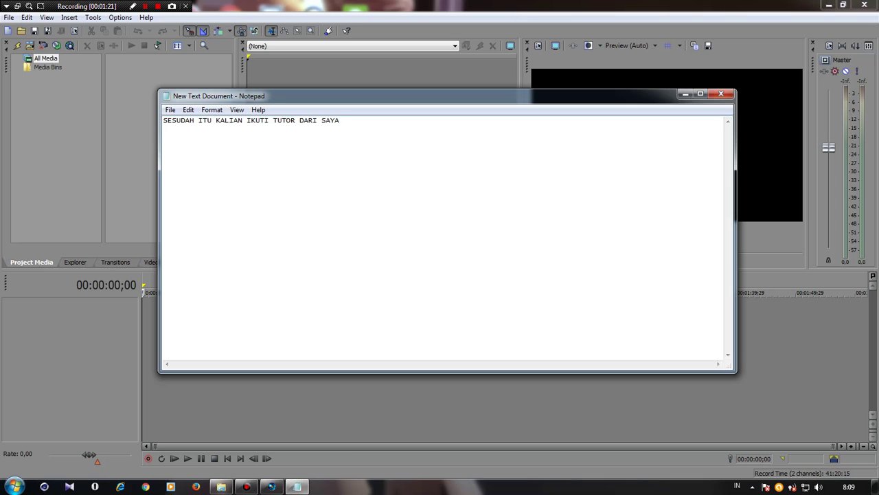
key("BackSpace")
key("BackSpace")
key("BackSpace")
key("BackSpace")
key("BackSpace")
key("BackSpace")
key("BackSpace")
key("BackSpace")
key("BackSpace")
key("BackSpace")
key("BackSpace")
key("BackSpace")
key("BackSpace")
key("BackSpace")
key("BackSpace")
key("BackSpace")
key("BackSpace")
key("BackSpace")
key("BackSpace")
key("BackSpace")
key("BackSpace")
key("BackSpace")
key("BackSpace")
key("BackSpace")
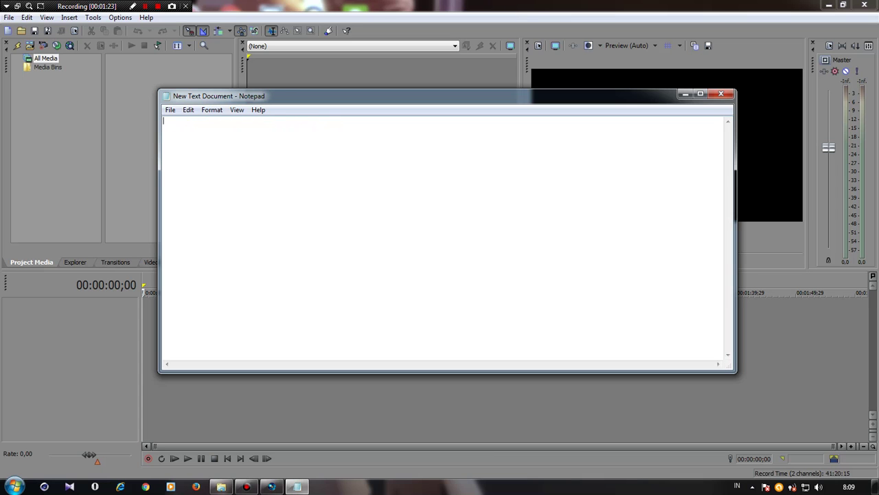
- Switch to Sony Vegas Pro, start opening a project, and browse to the first folder on the File-File (D:) drive
key("alt+Tab")
left_click(270, 148)
left_click(251, 148)
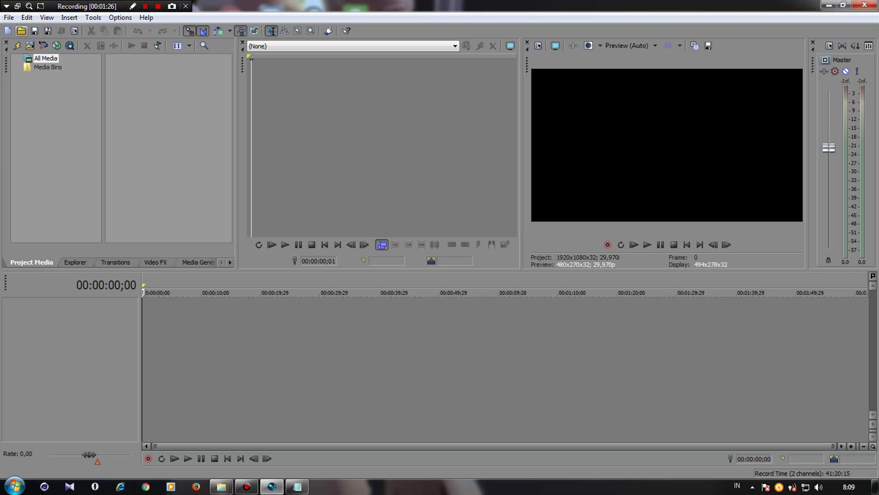
left_click(22, 31)
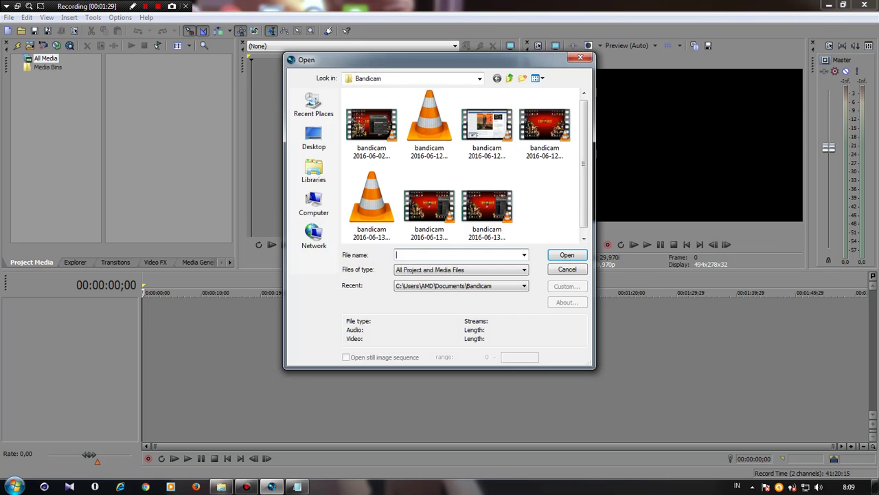
left_click(314, 170)
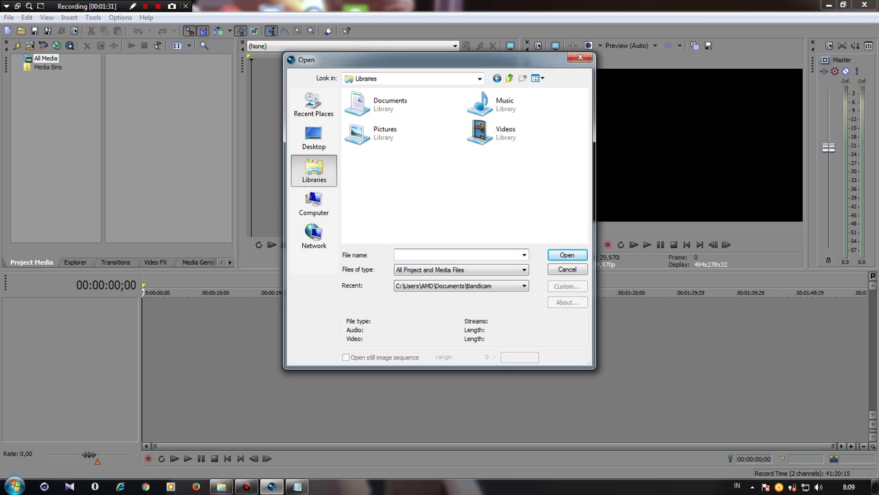
left_click(314, 105)
left_click(314, 138)
left_click(314, 171)
left_click(314, 203)
double_click(405, 144)
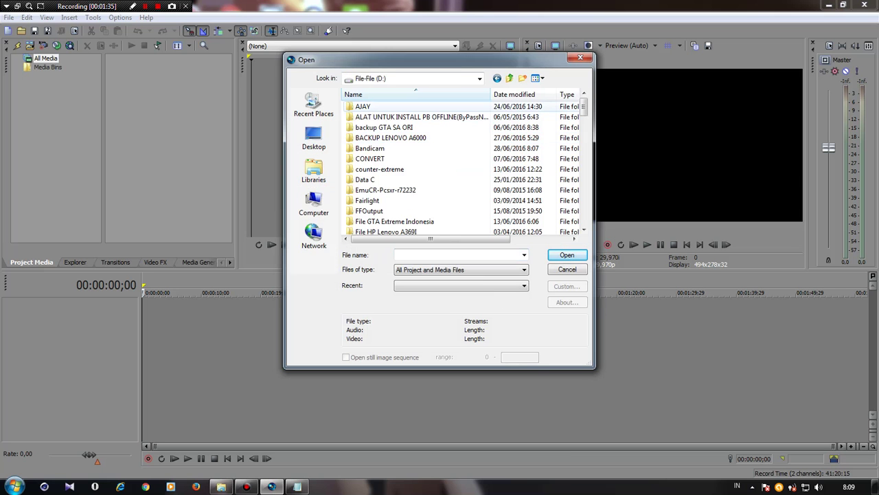
double_click(364, 106)
- Find the intro template project in the D: drive folder and open it
scroll(371, 199, "down", 2)
scroll(371, 206, "down", 1)
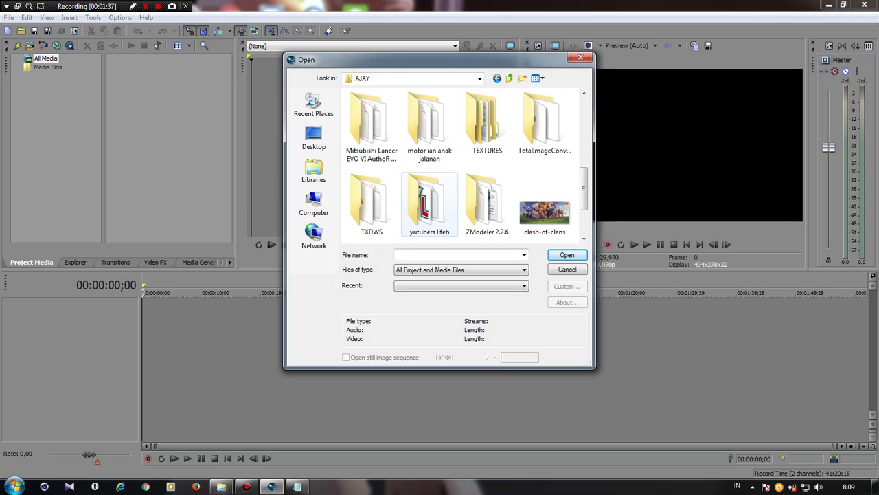
scroll(429, 127, "up", 1)
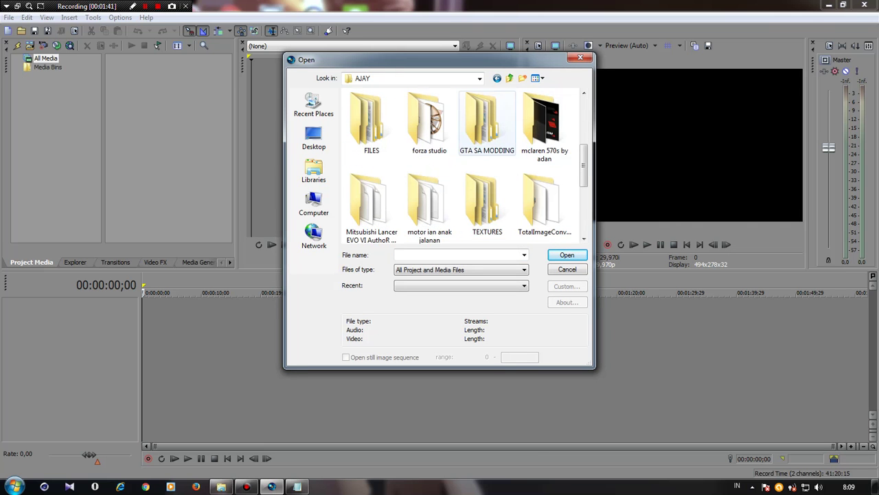
scroll(487, 123, "up", 1)
left_click(480, 78)
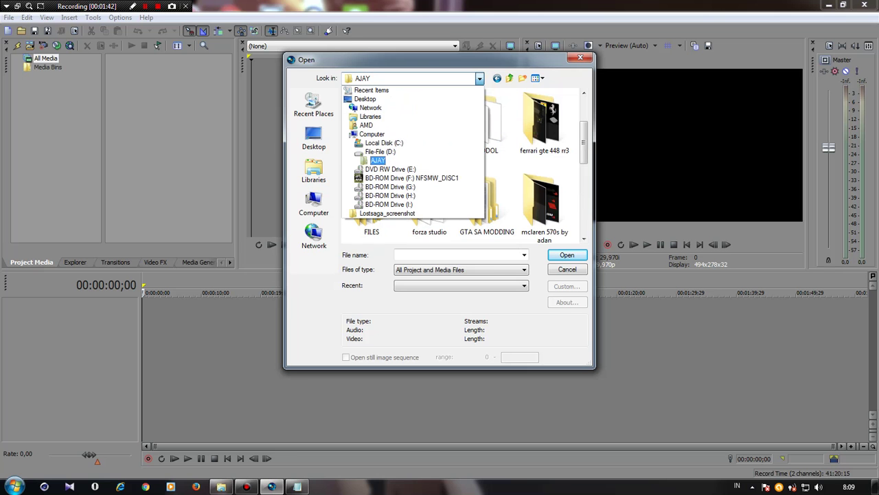
left_click(379, 160)
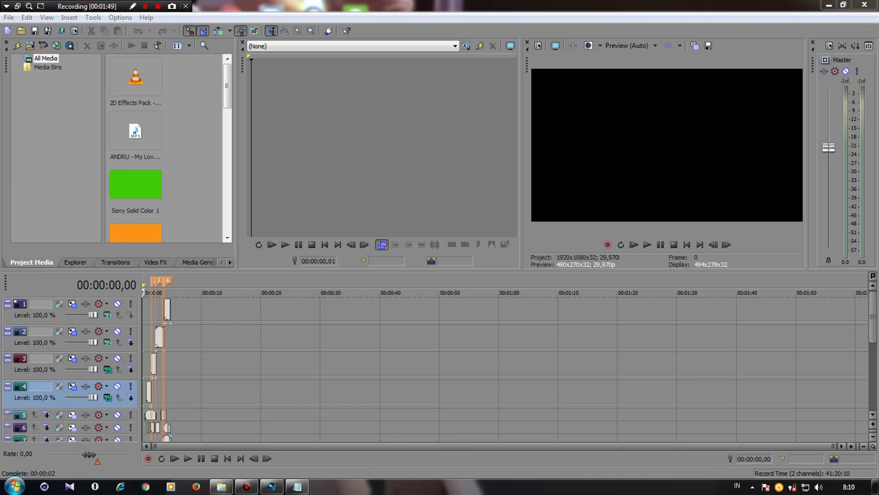
- Write "NAH INI SUDAH DI OPEN SIMAK BAIK BAIK YAH" in the Notepad document and clear it
left_click(297, 487)
type("NAH")
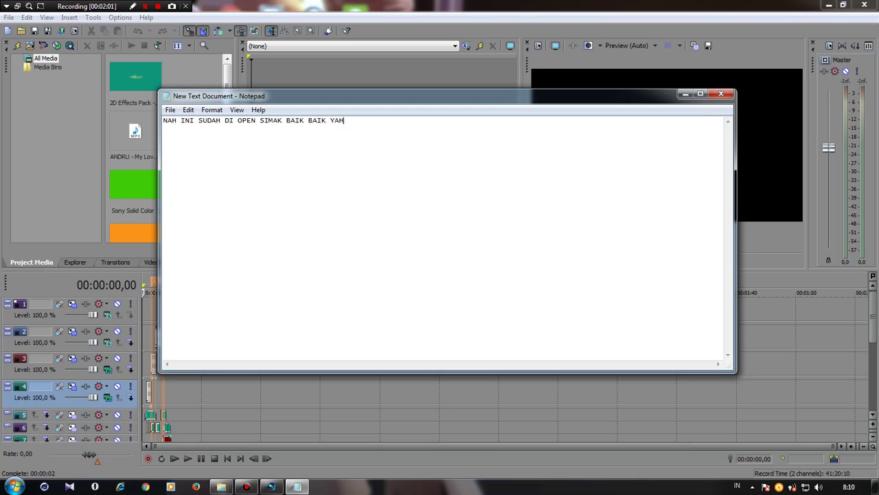
key("ctrl+a")
key("BackSpace")
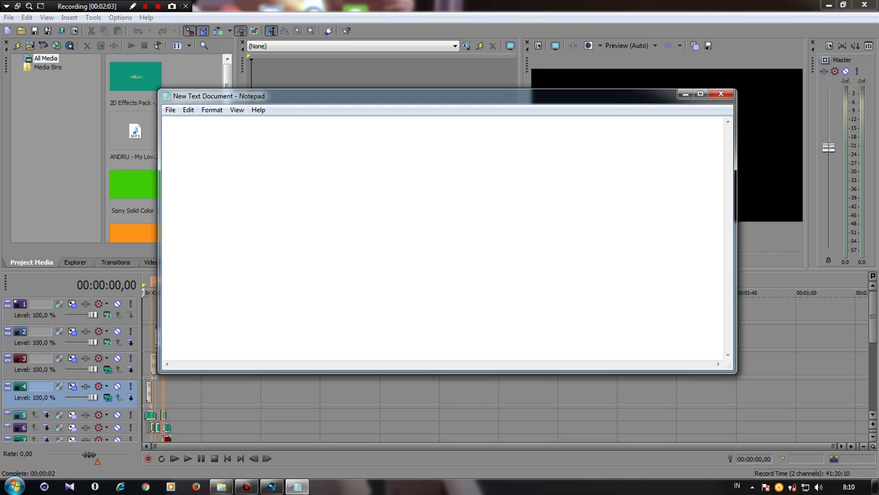
- Return to Sony Vegas Pro and play through the opened template to review its intro
left_click(283, 74)
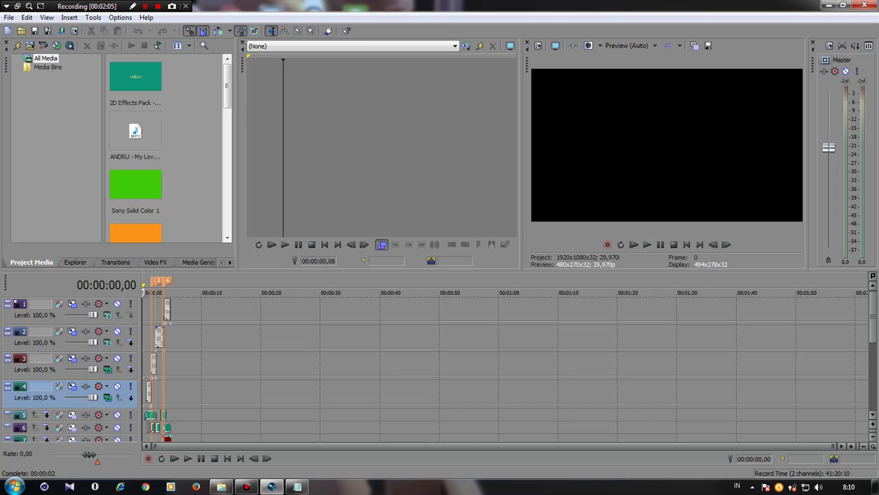
left_click(147, 311)
key("space")
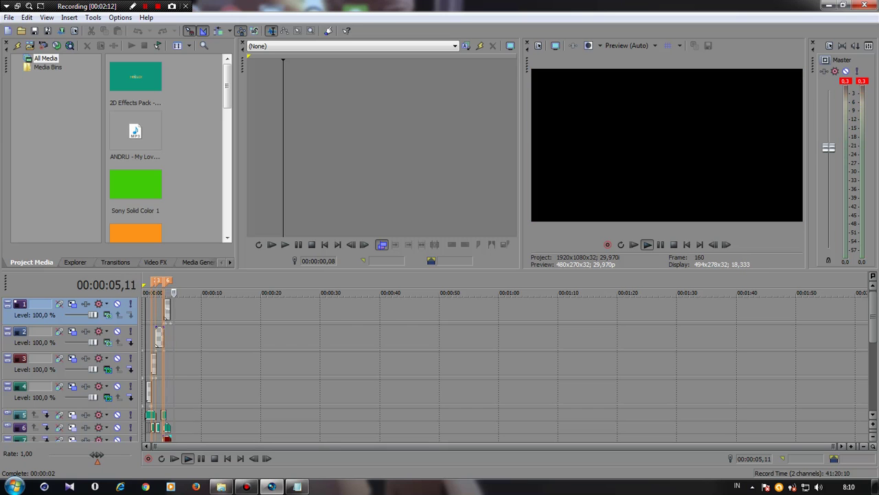
key("j")
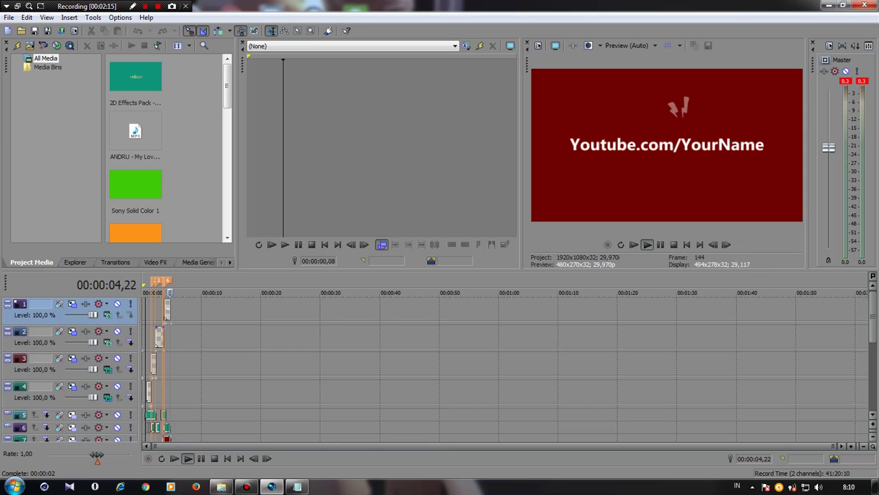
key("k")
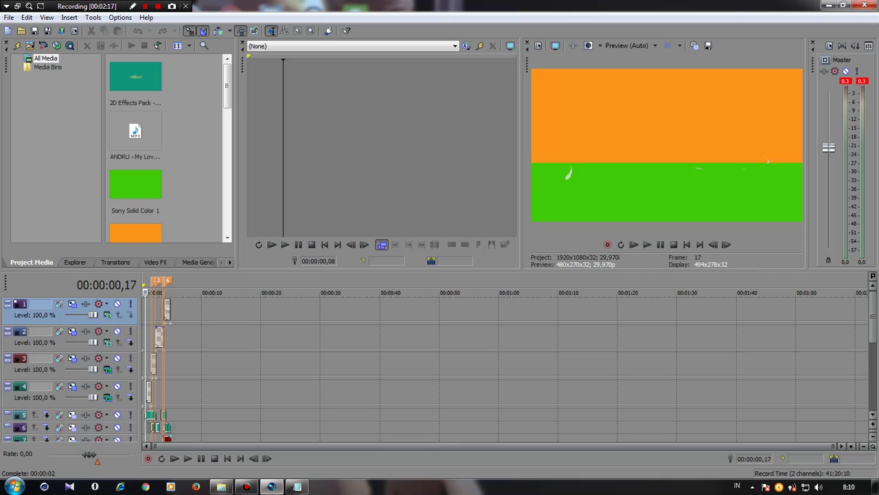
- Lengthen the title event on track 1 and change its text to "Youtube.com/NamaLU"
left_click_drag(170, 310, 181, 310)
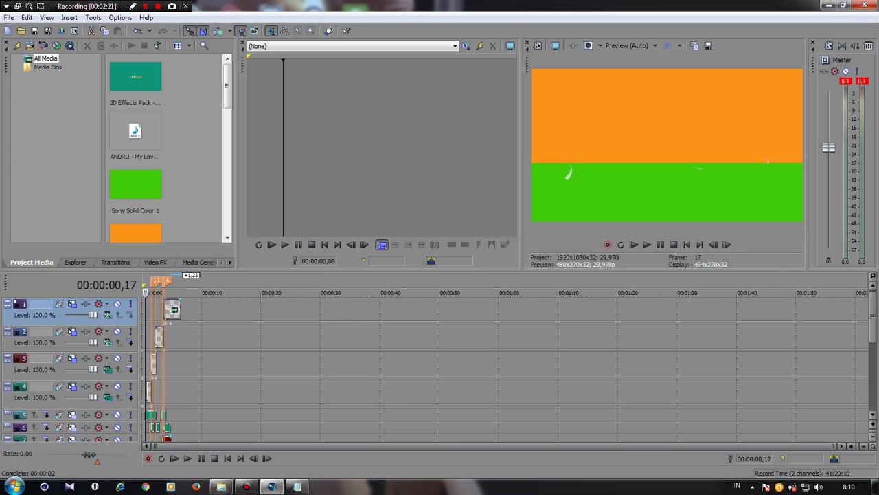
left_click(173, 310)
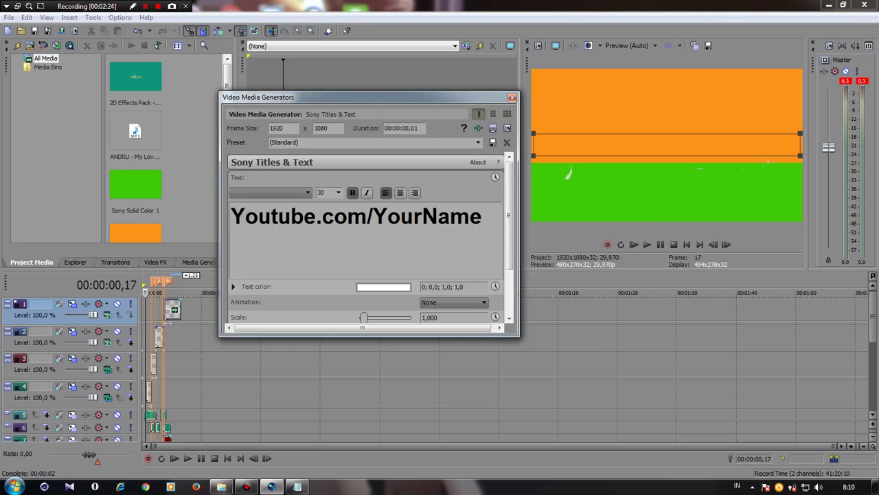
key("BackSpace")
key("BackSpace")
key("BackSpace")
key("BackSpace")
key("BackSpace")
key("BackSpace")
key("BackSpace")
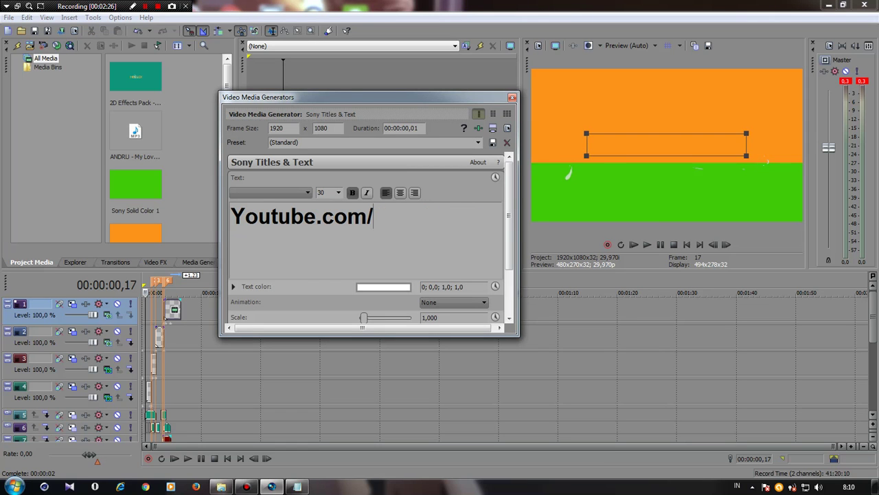
type("n")
type("Nama")
type("LU")
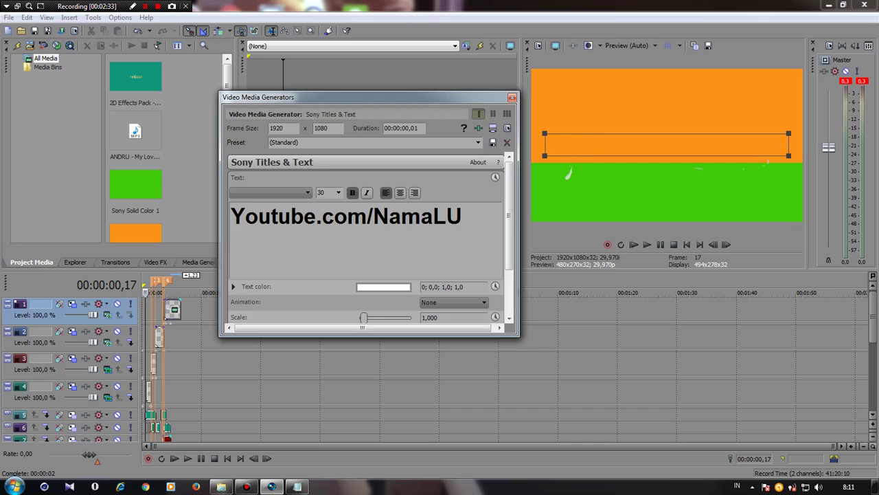
left_click(512, 97)
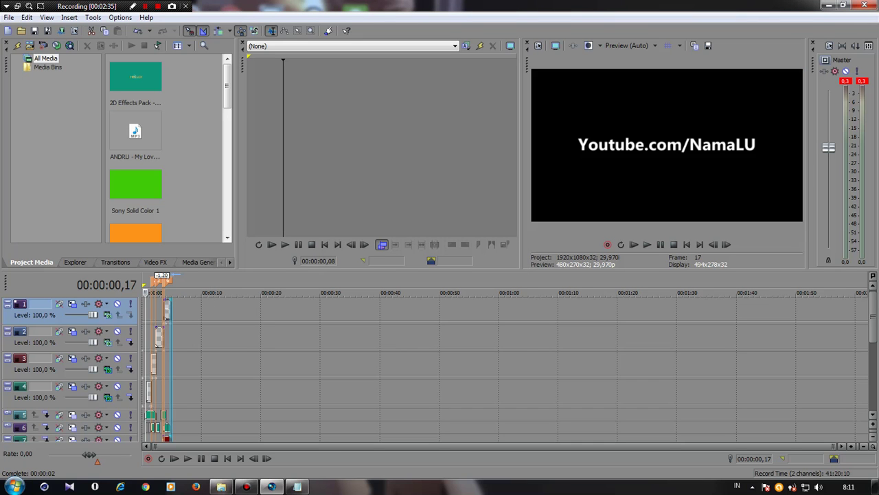
- Play back the edited intro and inspect the text of the "GAMING & MORE" title on track 2
key("space")
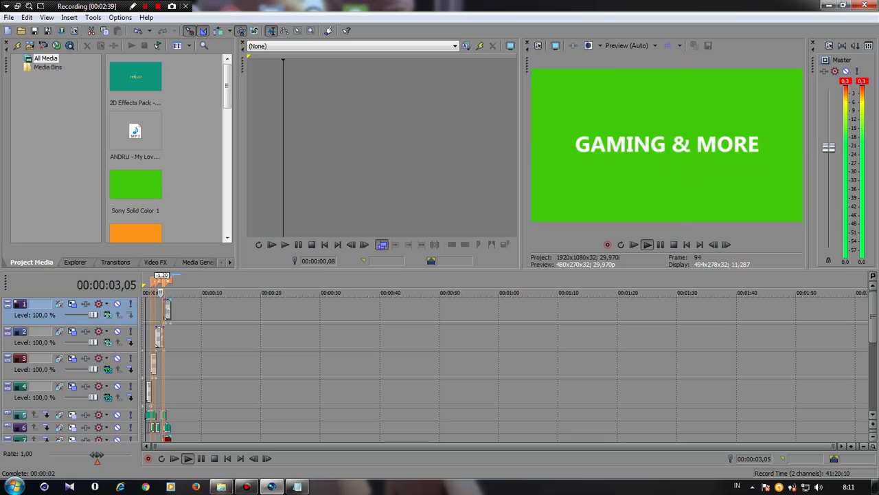
key("space")
left_click_drag(164, 337, 171, 336)
left_click(165, 337)
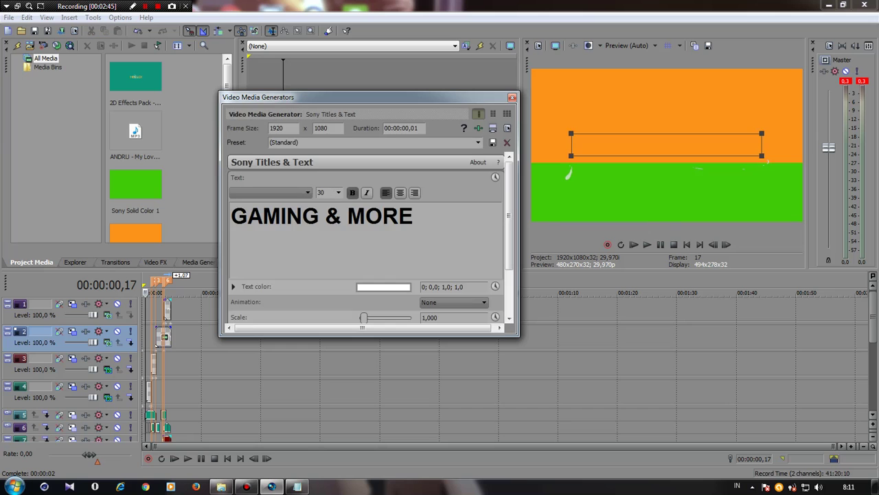
left_click(512, 97)
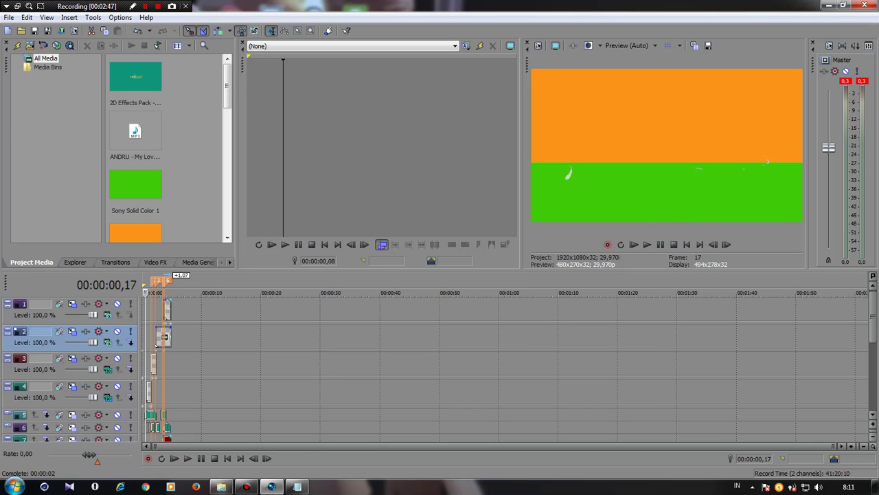
- Restore the track 2 title's short length, lengthen the title event on track 3 and change its text to "ISI TERSERAH ENTE"
left_click_drag(165, 336, 162, 365)
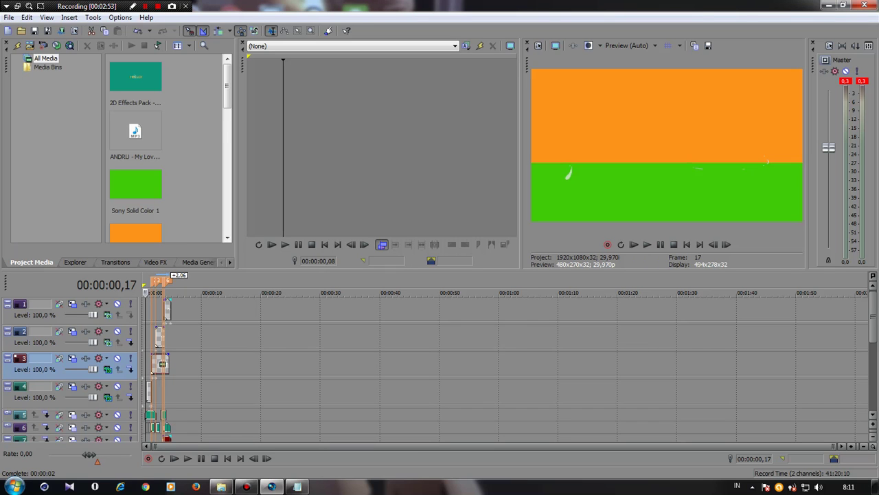
left_click(162, 364)
key("BackSpace")
key("BackSpace")
key("BackSpace")
key("BackSpace")
key("BackSpace")
key("BackSpace")
key("BackSpace")
key("BackSpace")
key("BackSpace")
type("ISI TERSERA")
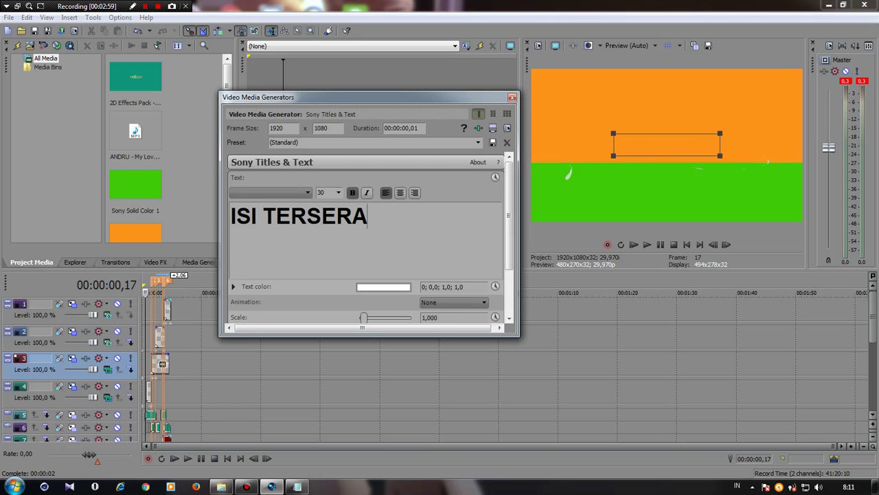
type("H ENTE")
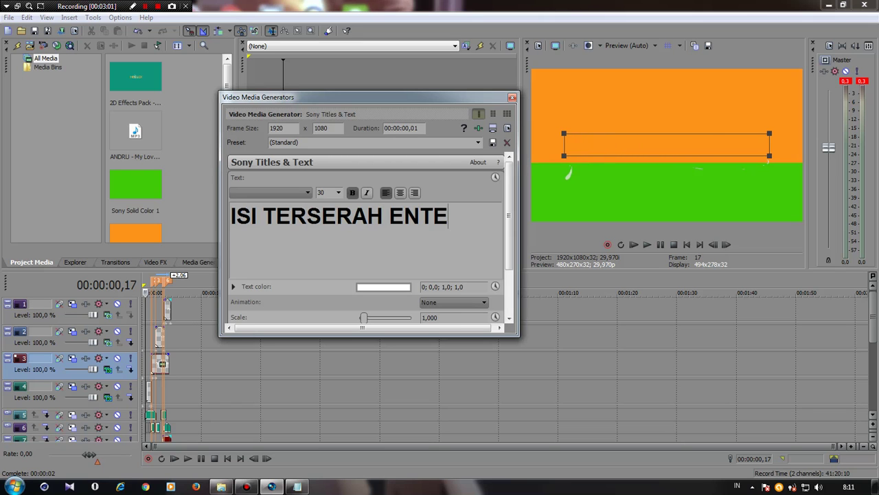
key("ctrl+shift+Left")
key("ctrl+shift+Left")
key("ctrl+shift+Left")
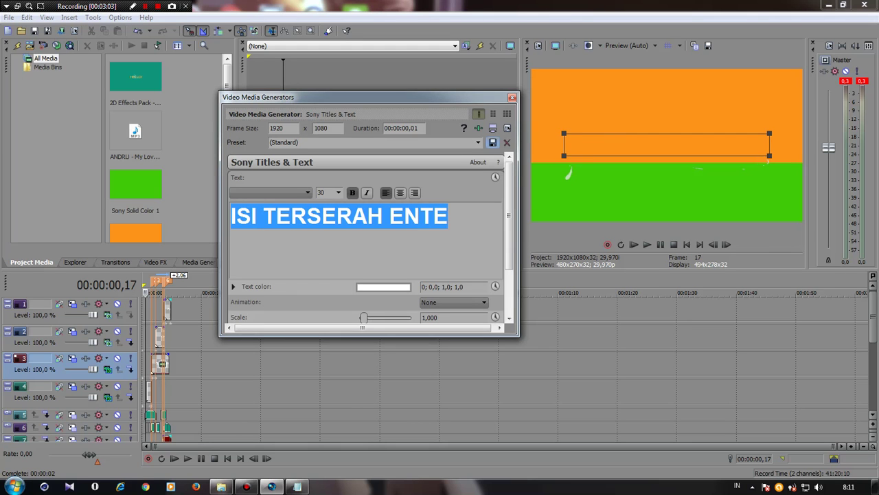
left_click(513, 97)
- Play back the edited intro to review the titles and return the cursor to the start of the timeline
key("space")
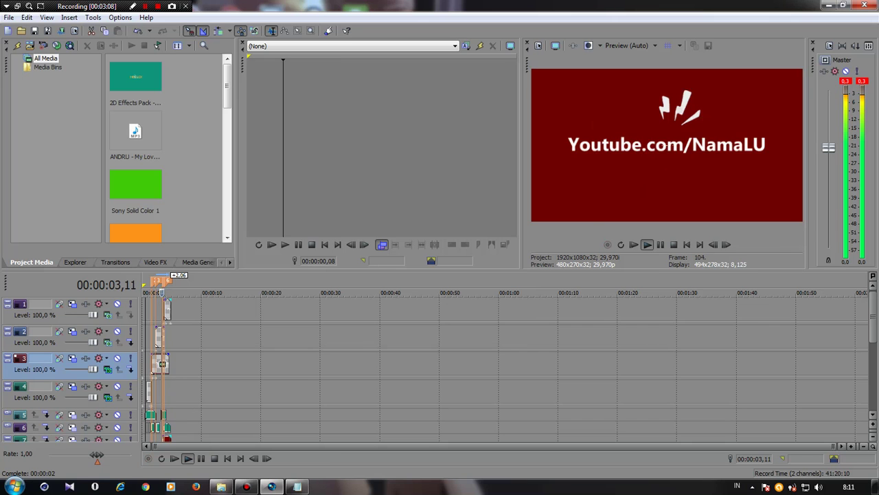
key("Left")
key("Left")
key("Left")
key("Left")
key("Left")
key("Left")
key("Left")
key("Left")
key("Left")
key("Left")
key("Left")
key("Left")
key("Left")
key("Left")
key("Left")
key("Left")
key("Left")
key("Left")
key("Left")
key("Left")
key("space")
- Lengthen the title event on track 4 and change its text to "ISI"
left_click_drag(151, 392, 162, 391)
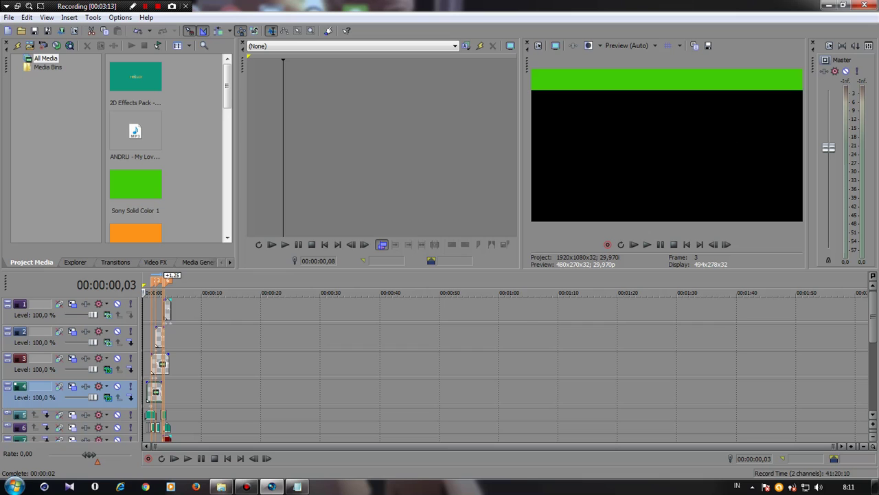
left_click(157, 392)
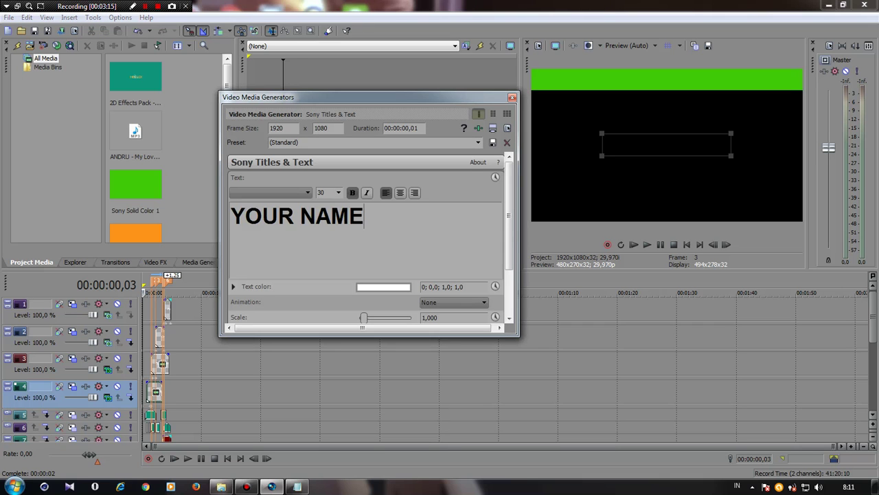
key("ctrl+a")
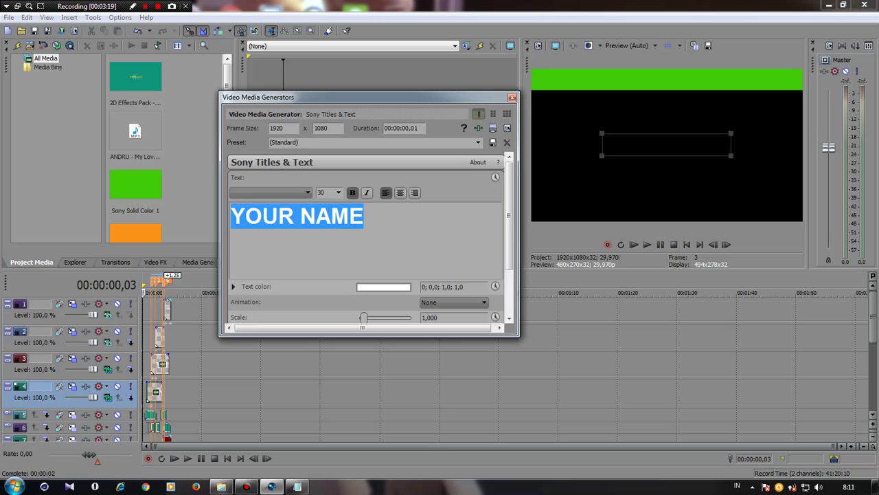
type("ISI TERSERAH ENTE")
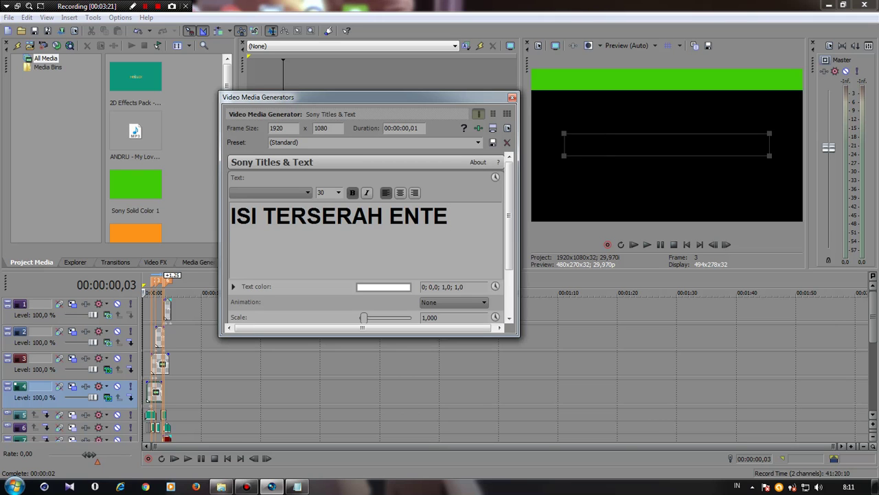
key("ctrl+shift+Left")
key("ctrl+shift+Left")
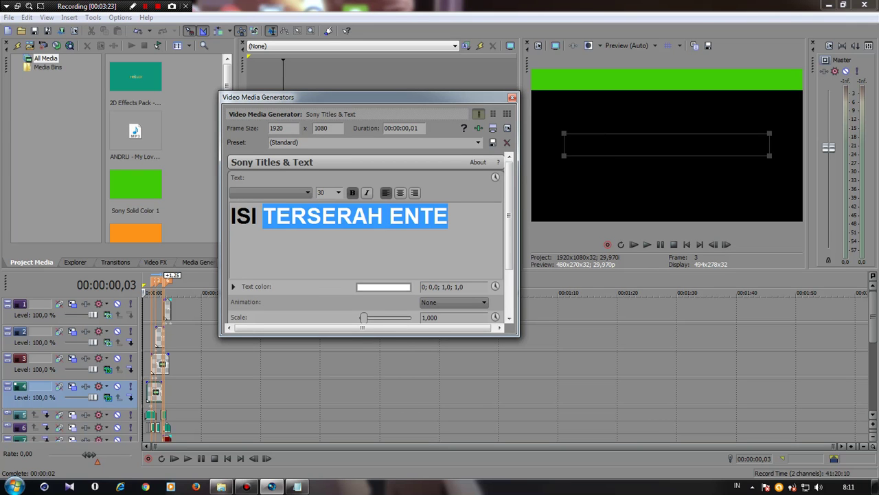
key("BackSpace")
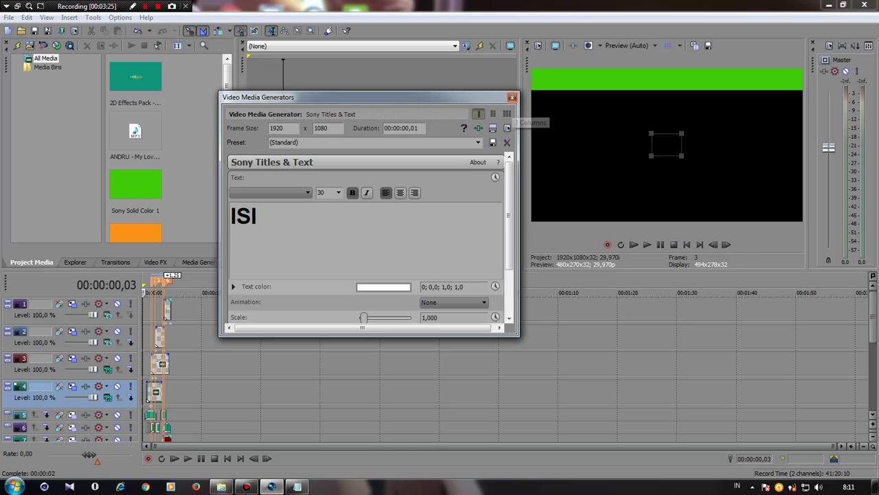
left_click(513, 98)
- Play back the intro and shorten the title events on tracks 3 and 4 to their original lengths
key("space")
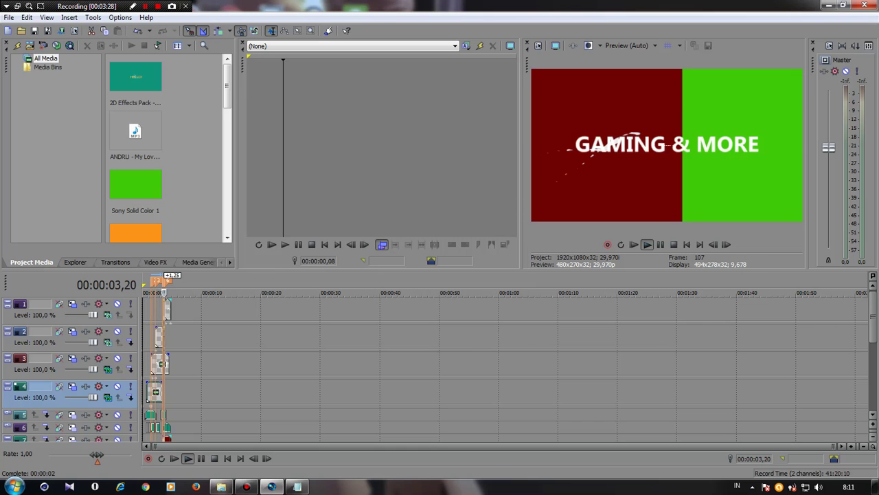
key("space")
left_click_drag(169, 364, 155, 393)
- Switch to Notepad and write the lines "GIMANA MUDAH BUKAN???" and "JIKA KALIAN INGIN TUTOR LAINNYA BISA KOMEN"
left_click(297, 486)
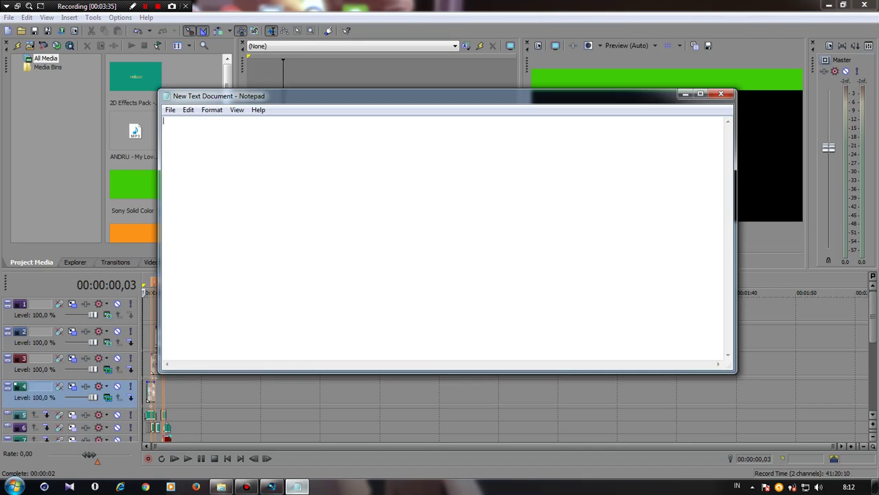
type("GIMANA MUDAH BU")
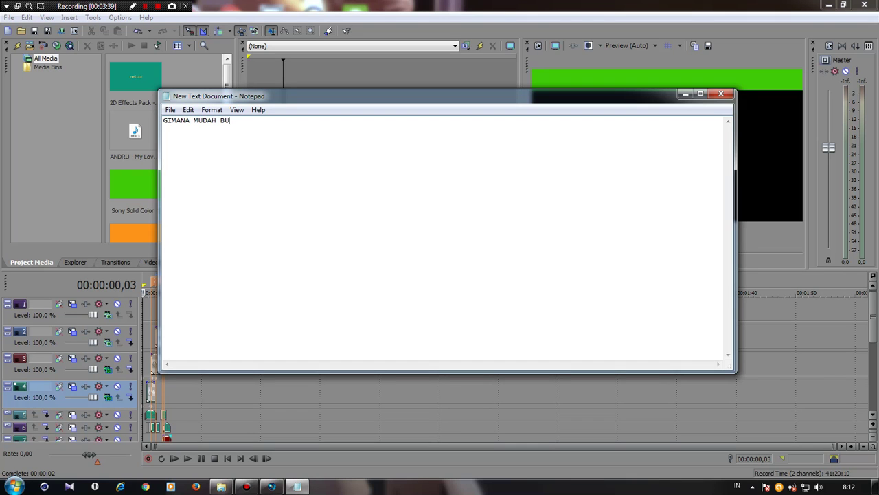
type("KAN???")
key("Return")
type("M")
key("BackSpace")
type("JIKA KALIAN SUKA ")
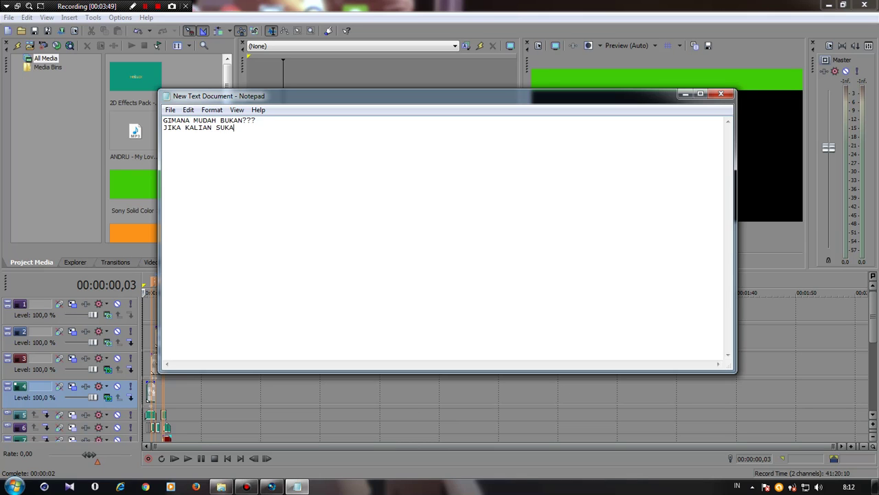
type("/ INGIN TUTOR LAINNYA BISA KOMEN")
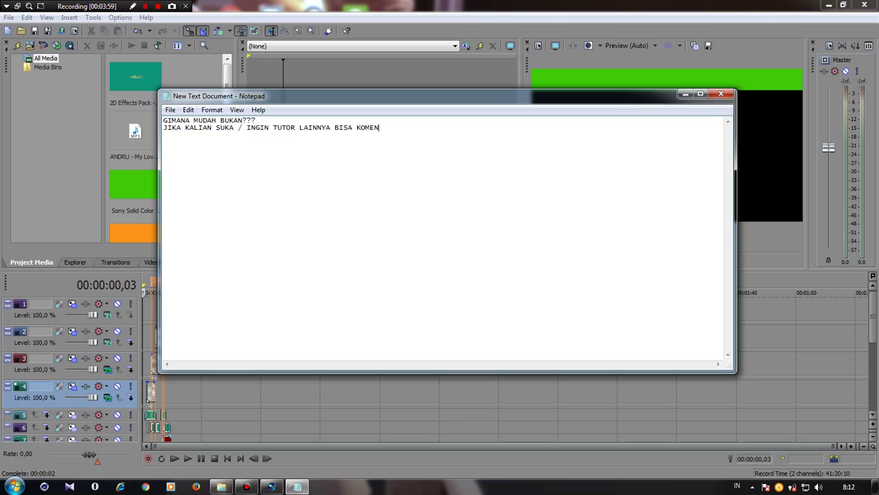
left_click_drag(242, 128, 211, 128)
key("BackSpace")
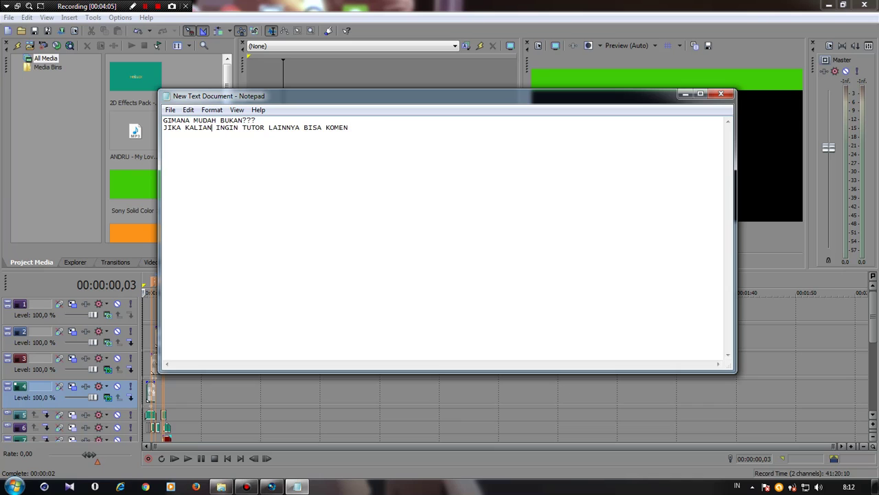
- Add a third line reading "JIKA KALIAN SUKA JANGAN LUPA LIKE AND SUBSCRIBE YAK"
type("JIKA KALIAN SUKA JANGAN LUP")
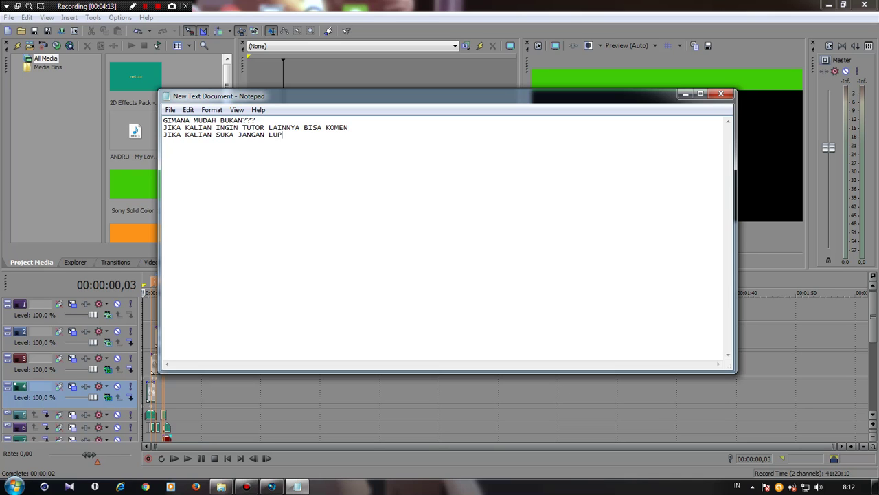
type("A LIKE KOMEN AN")
key("BackSpace")
key("BackSpace")
key("BackSpace")
key("BackSpace")
key("BackSpace")
key("BackSpace")
key("BackSpace")
key("BackSpace")
type("AND SUBSCRIBE YAK ")
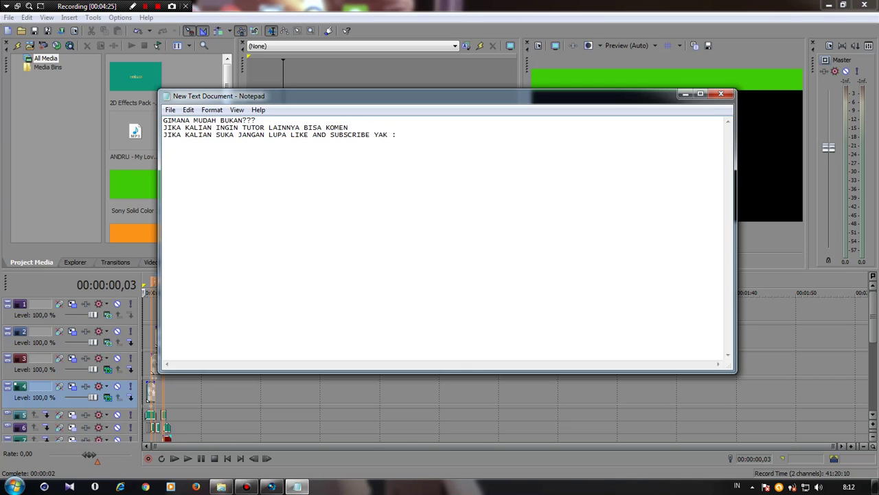
- Append ":D THANKS FOR WATCHING" to the third line and delete the words "THANKS FOR WATCHING"
type(":D THANKS FOR WATCHING")
key("BackSpace")
key("BackSpace")
key("BackSpace")
key("BackSpace")
key("BackSpace")
key("BackSpace")
key("BackSpace")
key("BackSpace")
key("BackSpace")
key("BackSpace")
key("BackSpace")
key("BackSpace")
key("BackSpace")
key("BackSpace")
key("BackSpace")
key("BackSpace")
key("BackSpace")
key("BackSpace")
key("BackSpace")
key("BackSpace")
- Replace the entire text of the Notepad document with "BABAYYYY"
key("ctrl+a")
key("BackSpace")
type("BABAYYYY")
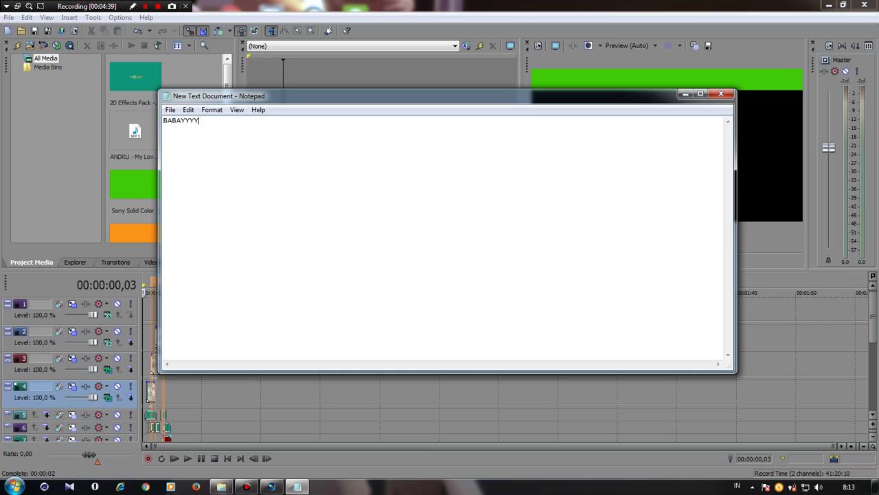